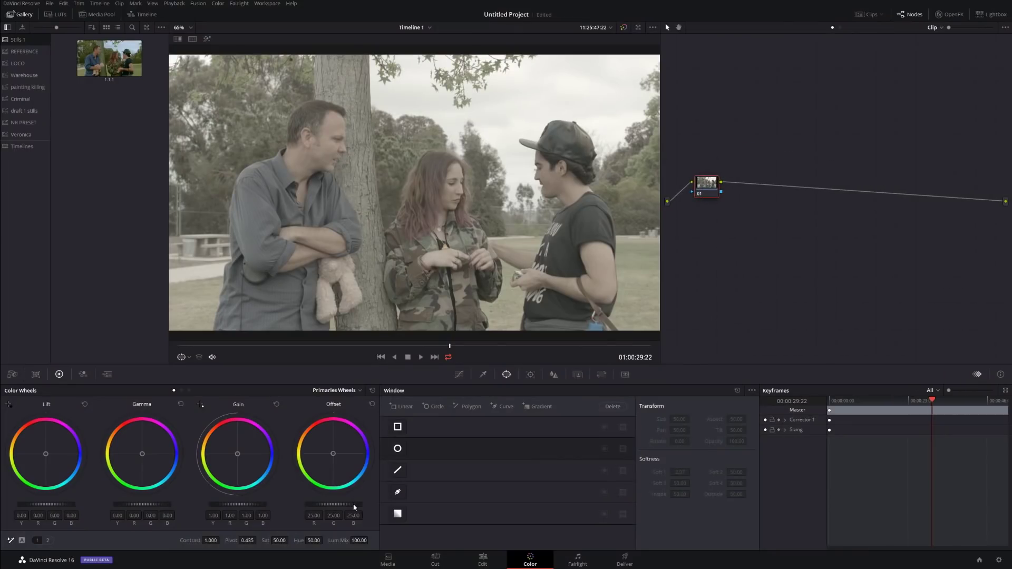
Lower the master Offset from 25.00 to about 2.30 to darken the park shot.
drag(333, 504, 314, 505)
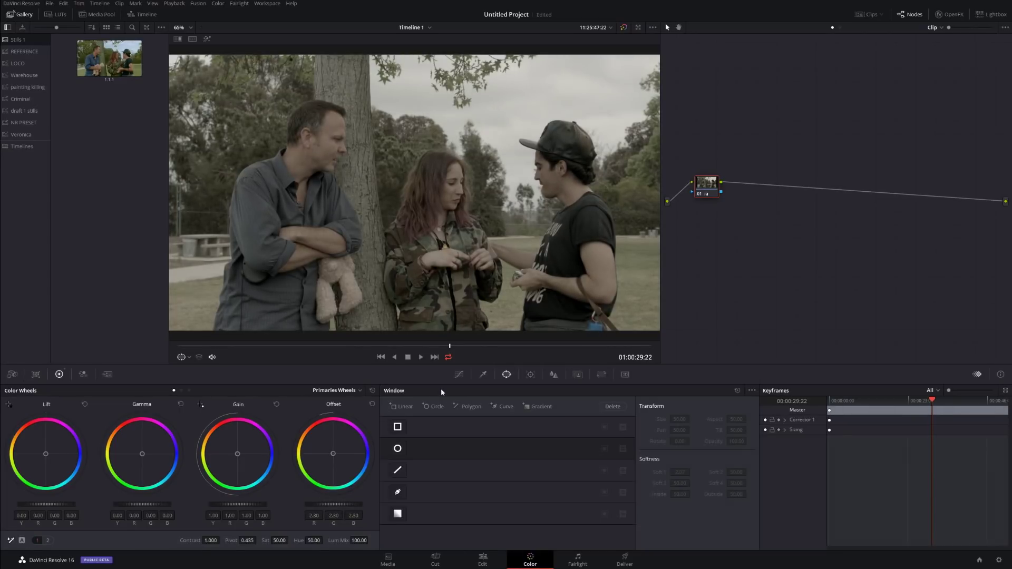
Pull node 01's custom curve white point left to brighten it, then add serial node 02.
click(459, 374)
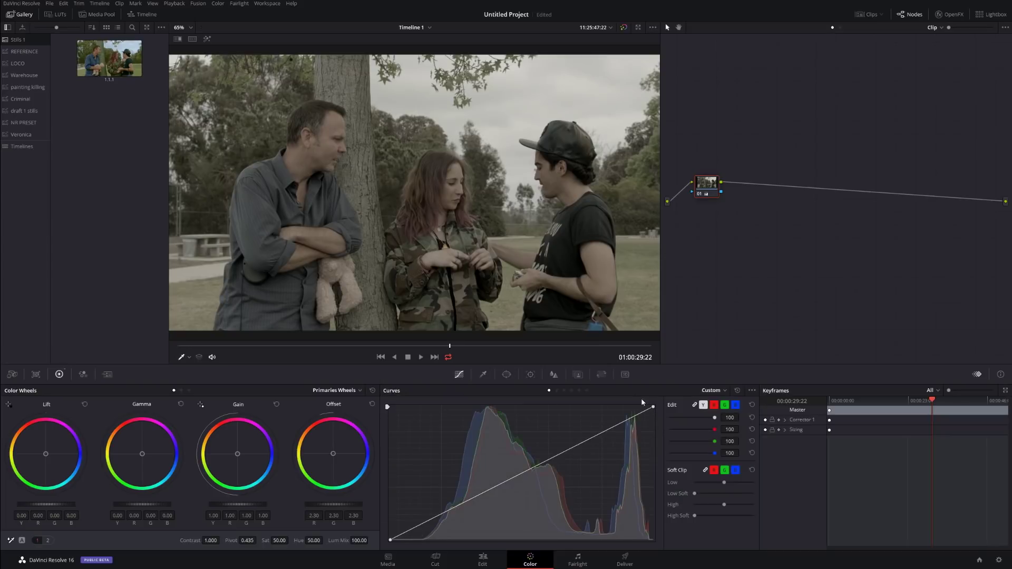
drag(656, 406, 615, 383)
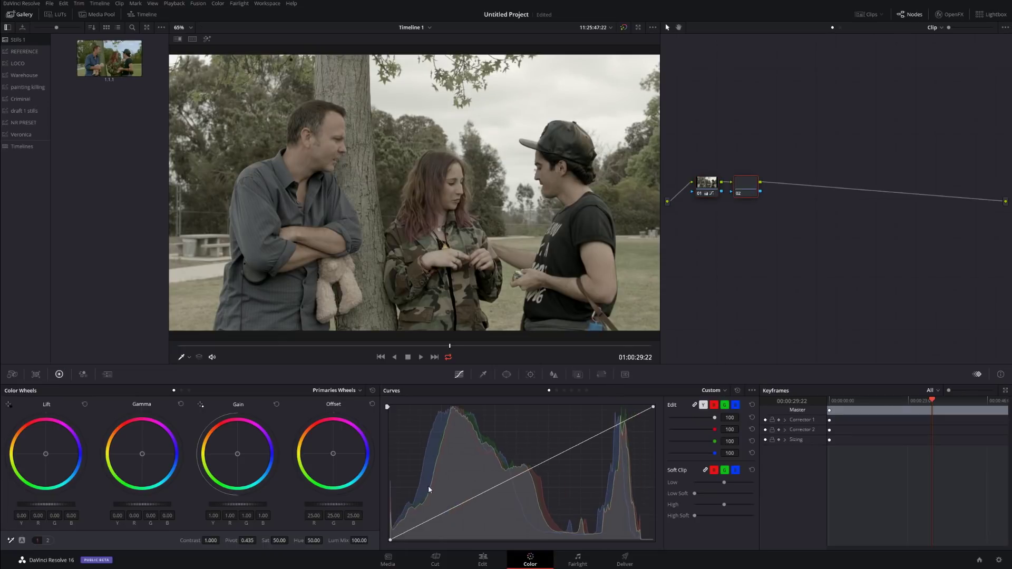
click(48, 540)
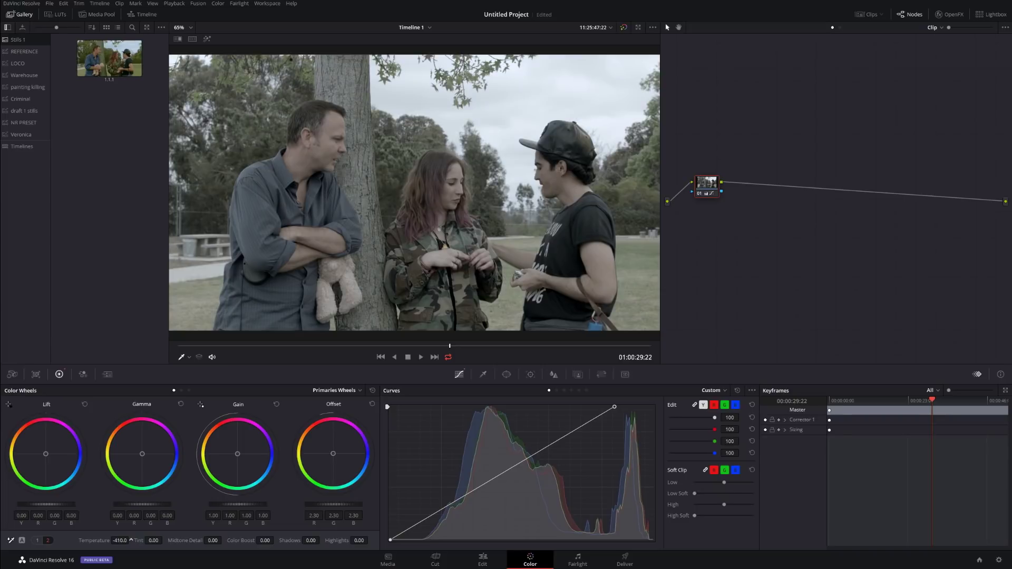
key(alt+s)
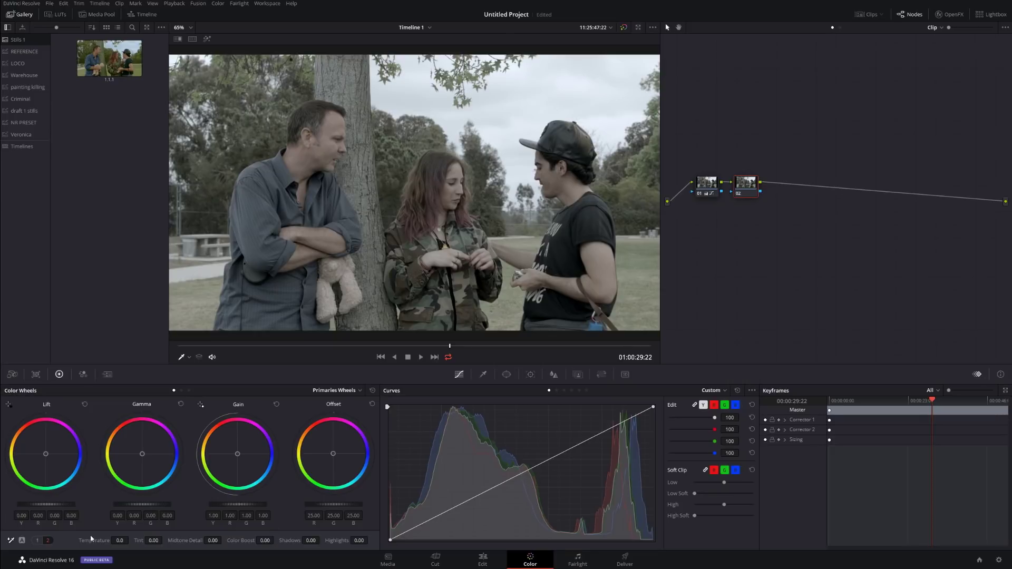
Grab a still of the Saturation 100 look into the Gallery.
click(35, 541)
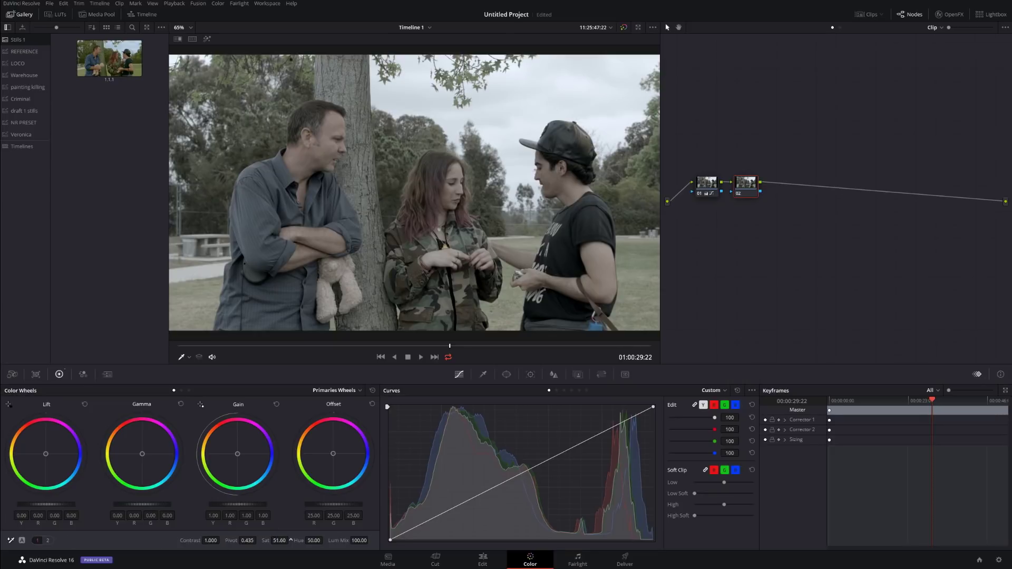
right_click(448, 235)
click(461, 241)
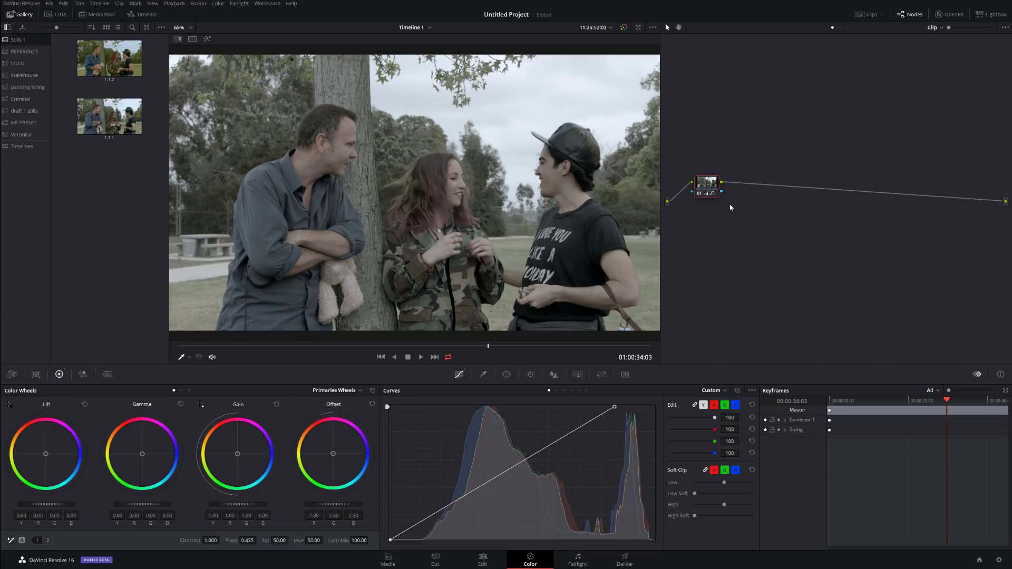
Start a fresh serial node 02 and raise its Color Boost to 80.
key(alt+s)
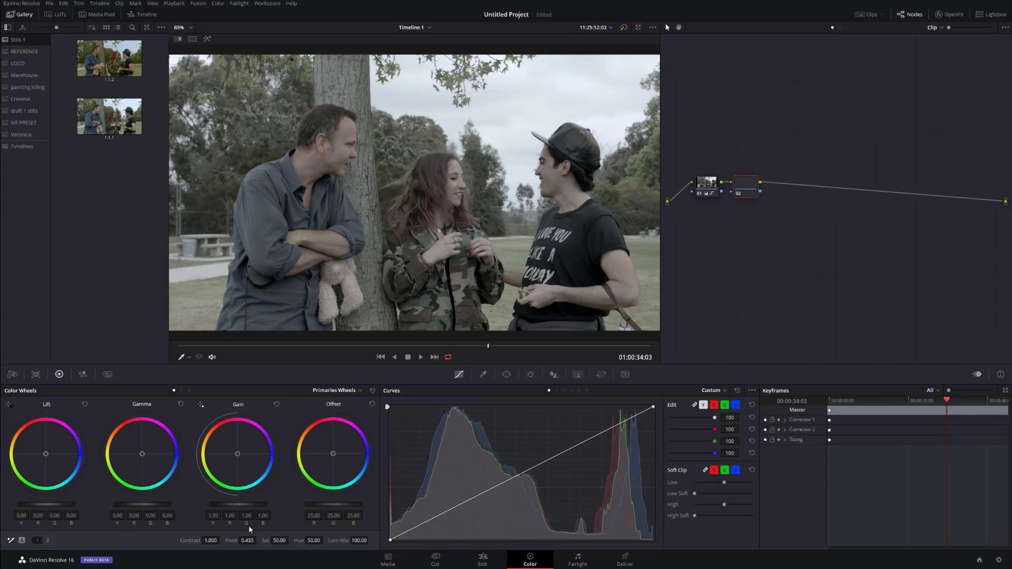
click(48, 541)
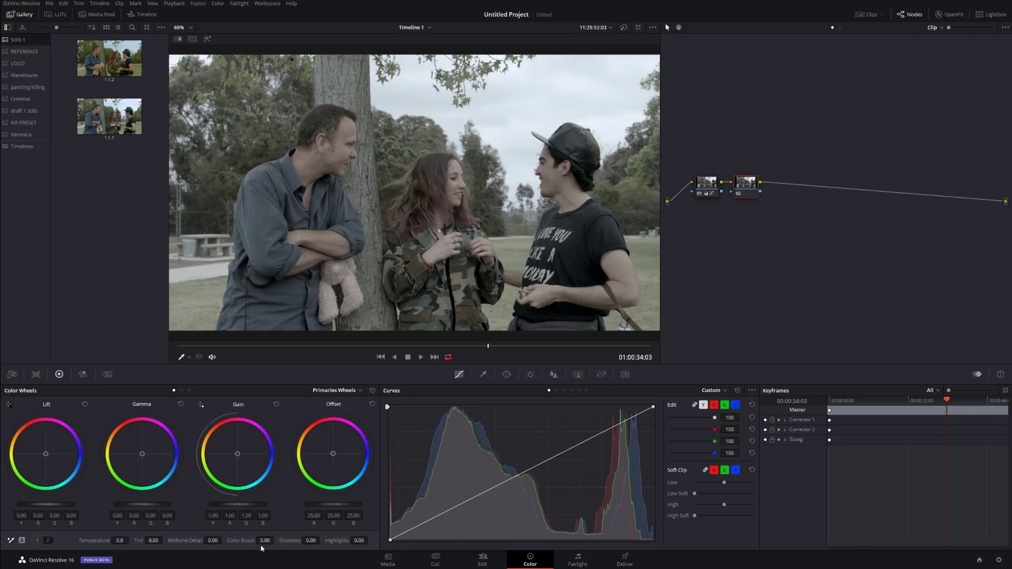
drag(264, 541, 275, 540)
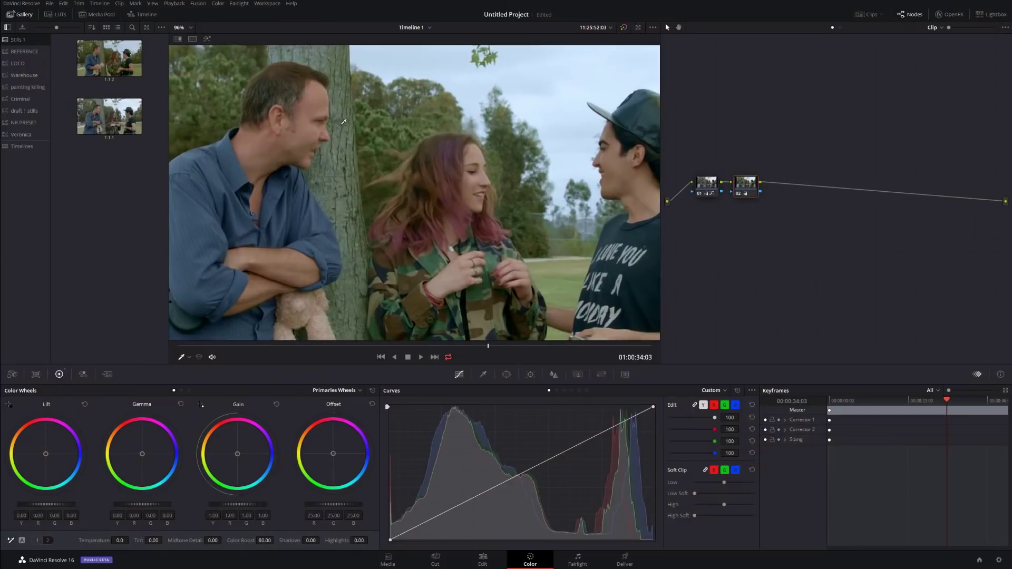
Zoom into the hair and compare frames with node 02 disabled, then re-enabled.
scroll(297, 198, up, 8)
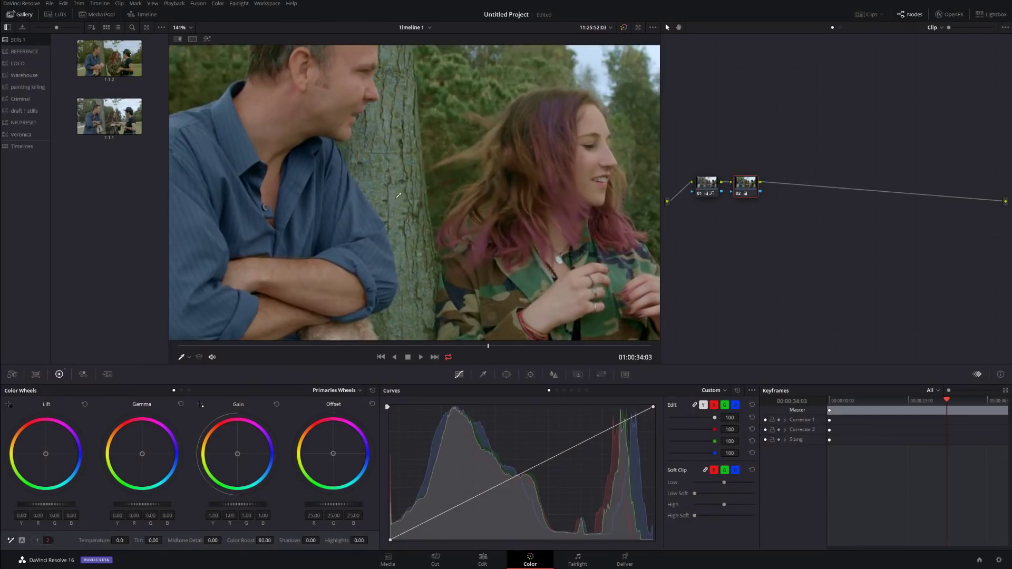
drag(364, 172, 400, 219)
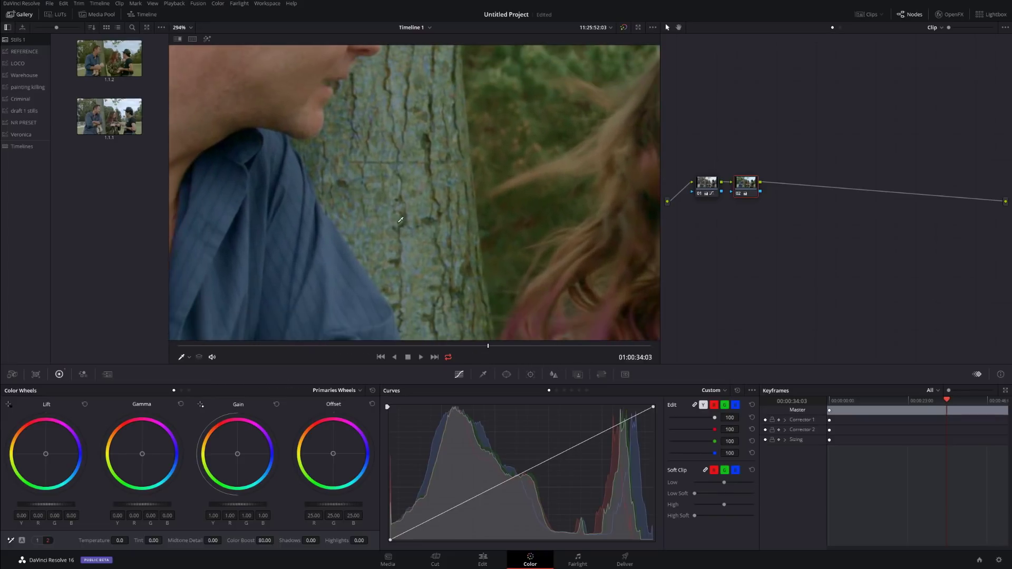
scroll(405, 197, up, 3)
drag(489, 346, 482, 347)
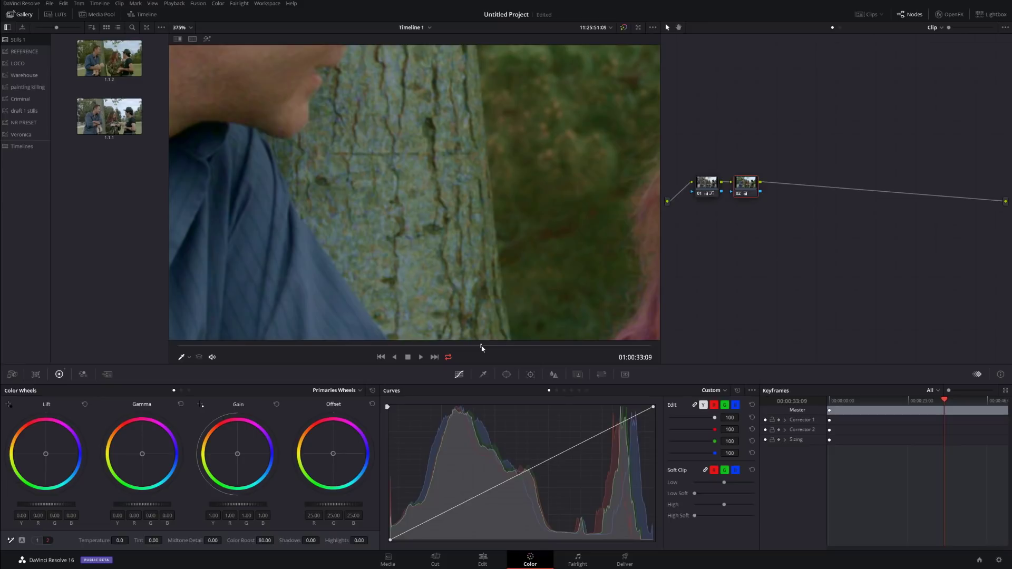
key(ctrl+d)
scroll(420, 207, up, 4)
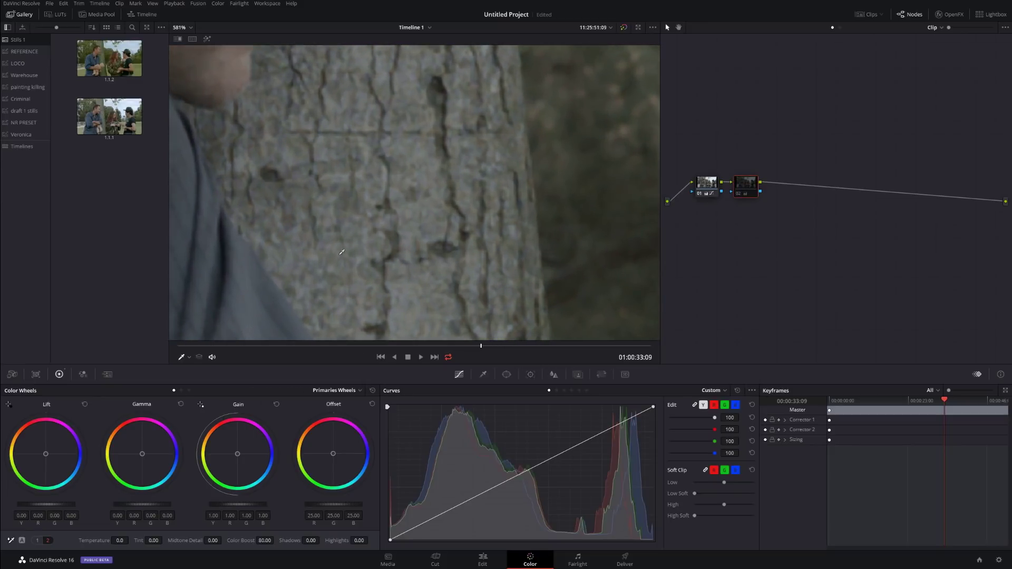
key(ctrl+d)
Pan the magnified view across the tree bark, blue shirt and man's face while scrubbing frames.
scroll(371, 182, up, 1)
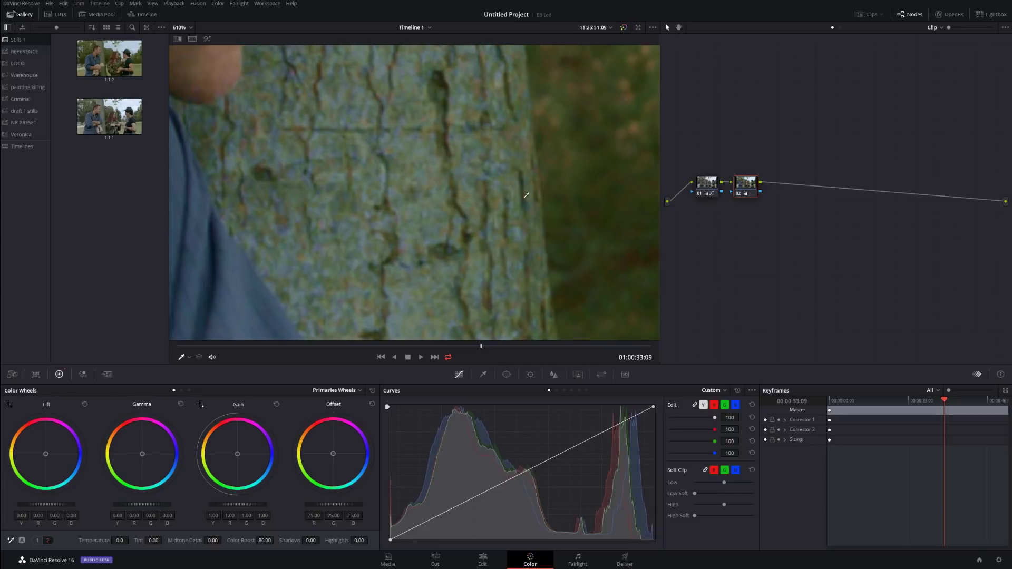
drag(526, 195, 454, 277)
drag(359, 217, 339, 239)
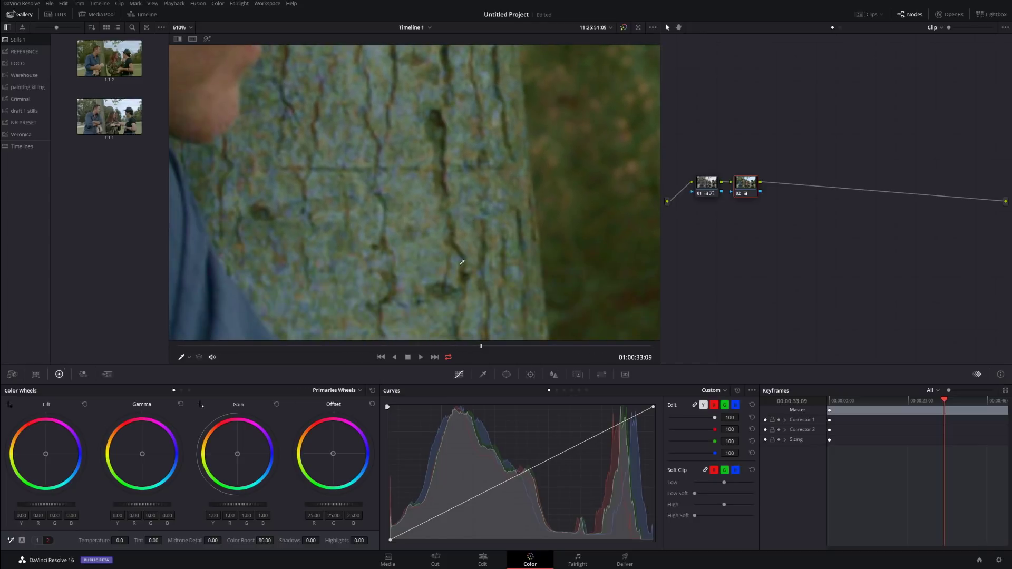
mouse_move(489, 350)
mouse_down()
mouse_move(565, 345)
mouse_move(472, 346)
mouse_up()
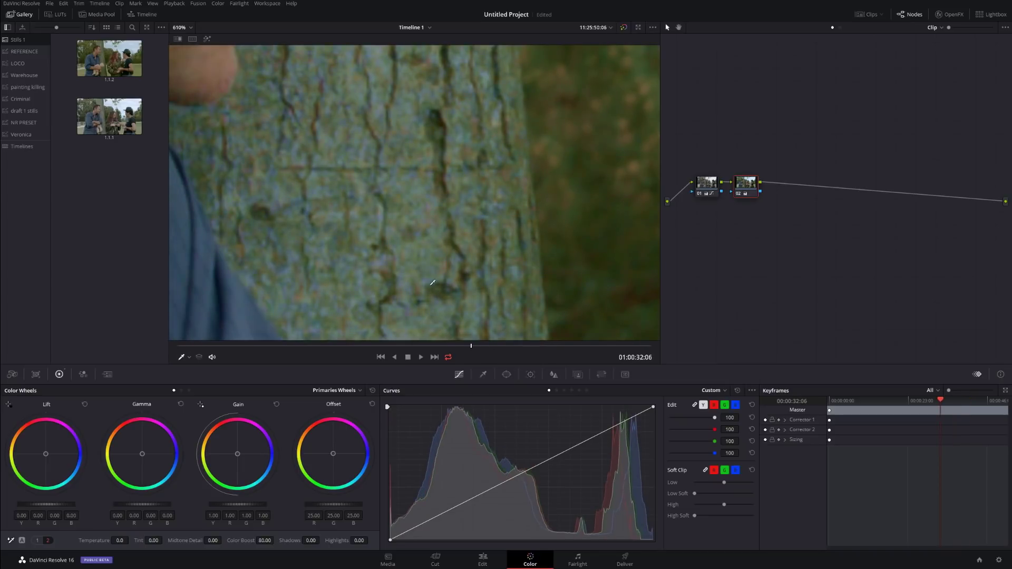
drag(380, 182, 483, 233)
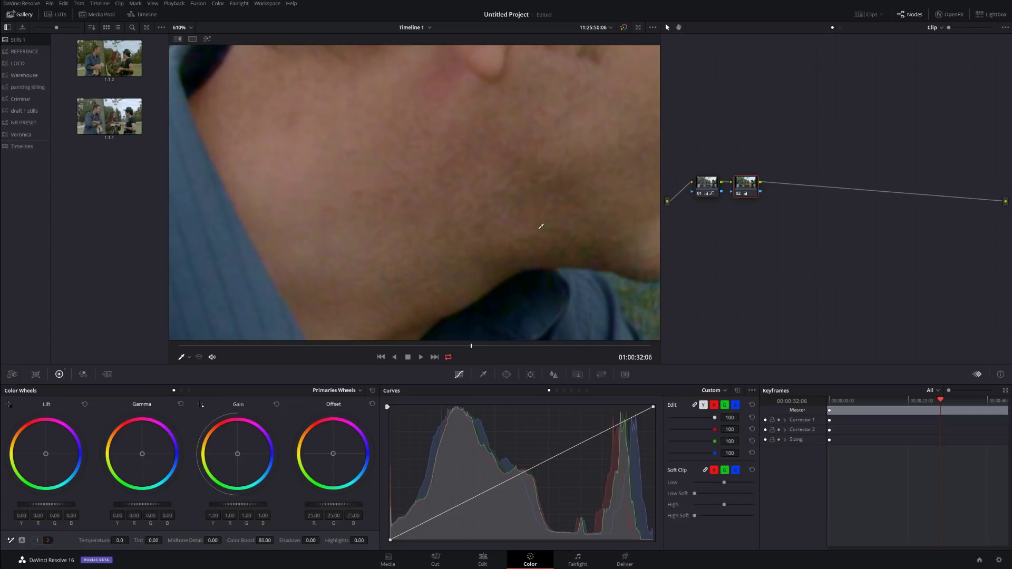
Zoom further, widen the viewer area, and scrub nearby frames to watch the hair chroma noise.
scroll(540, 227, up, 1)
scroll(436, 228, up, 1)
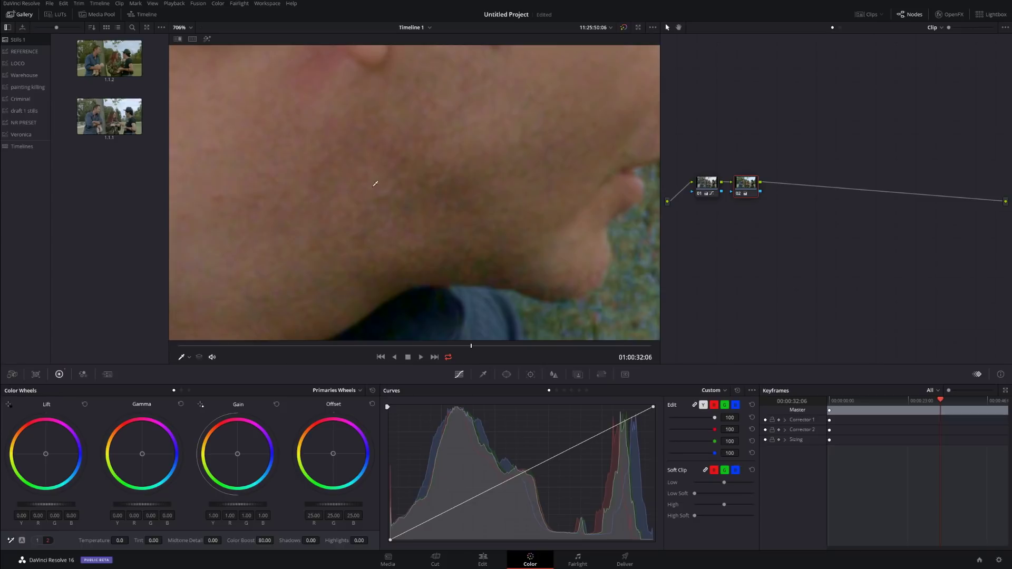
click(491, 347)
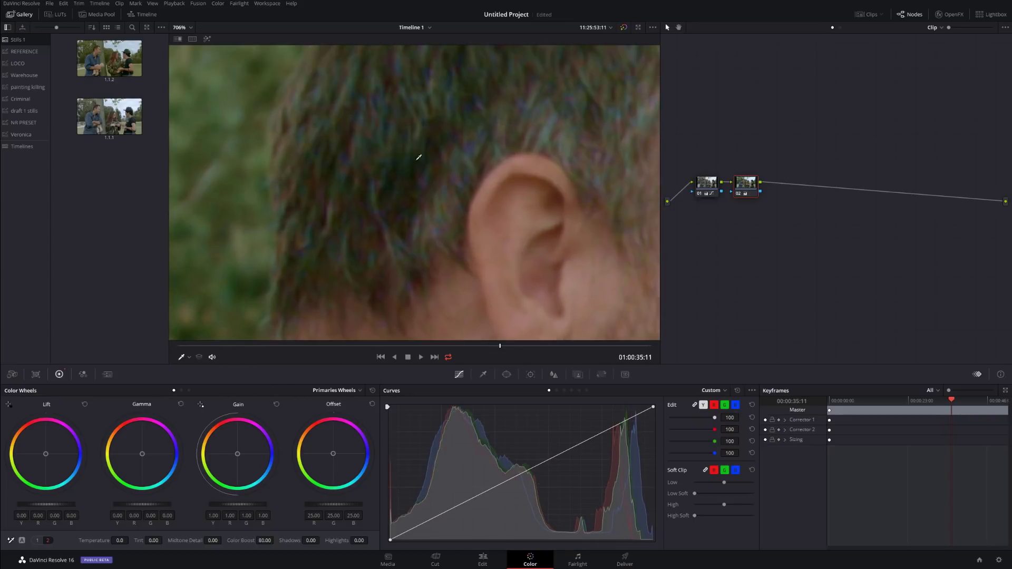
scroll(448, 214, up, 2)
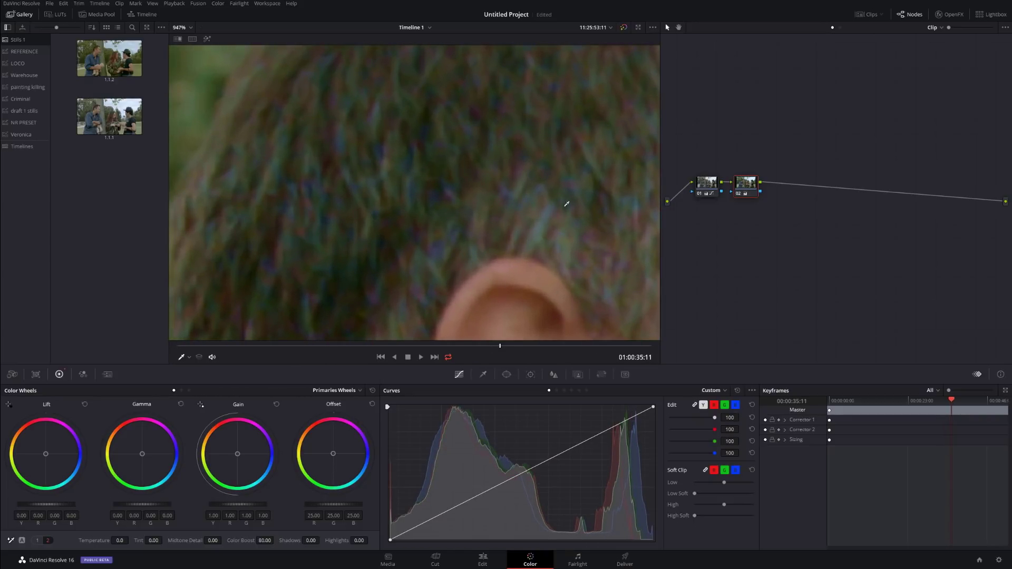
mouse_move(662, 247)
mouse_down()
mouse_move(769, 246)
mouse_move(654, 251)
mouse_up()
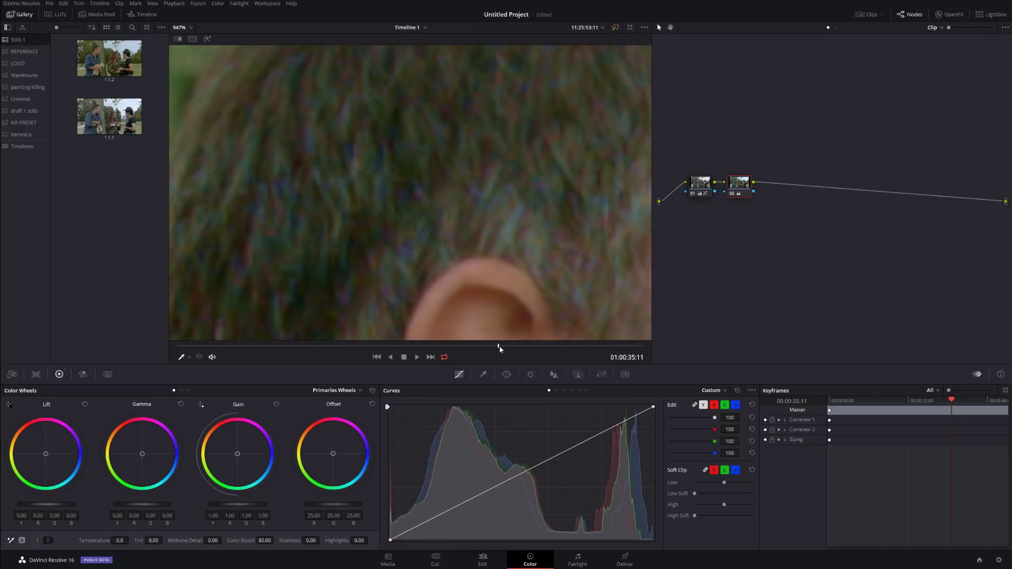
mouse_move(500, 349)
mouse_down()
mouse_move(515, 350)
mouse_move(489, 350)
mouse_up()
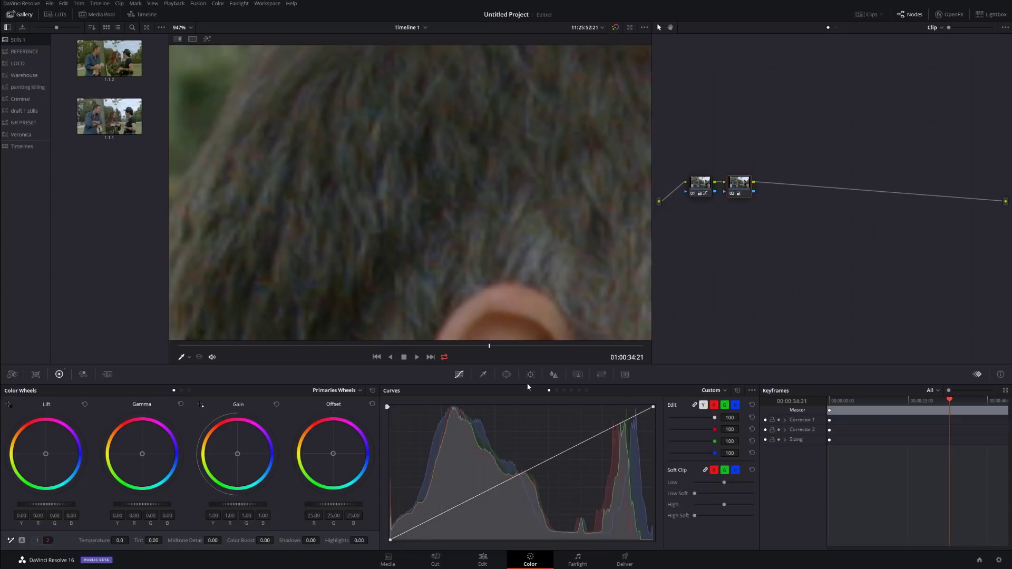
drag(494, 346, 483, 351)
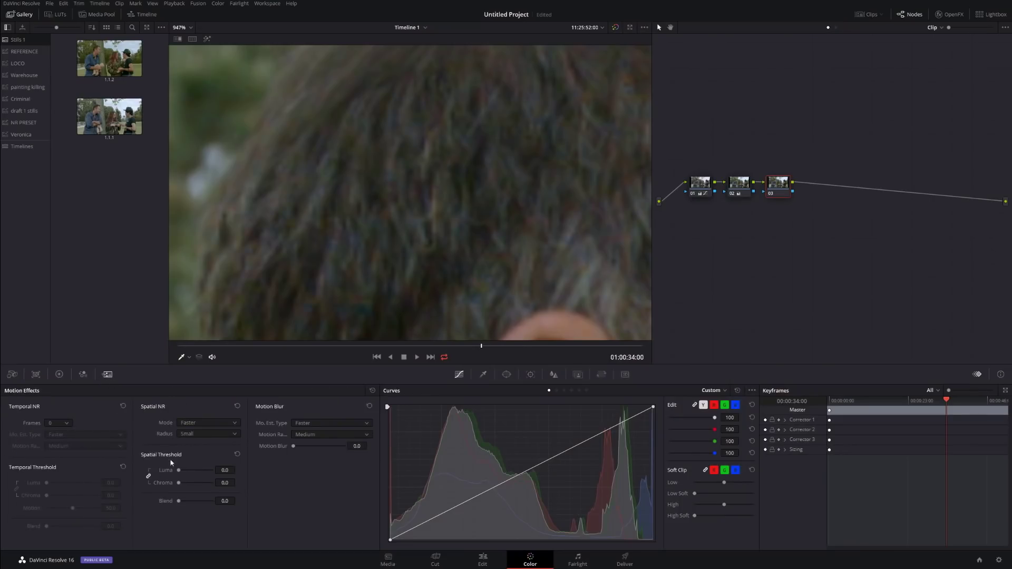
Raise the spatial chroma threshold to 13.0 and check neighbouring frames.
drag(224, 483, 247, 482)
mouse_move(481, 348)
mouse_down()
mouse_move(507, 346)
mouse_move(485, 348)
mouse_up()
key(space)
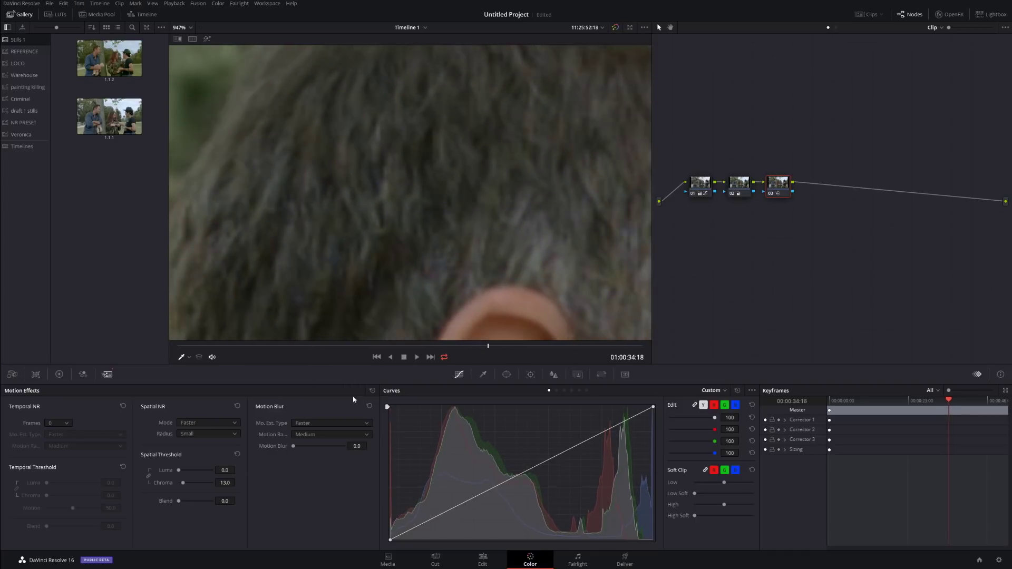
Set temporal NR to 2 frames, Better, Large, thresholds 7.8, and add serial node 04.
click(58, 423)
click(56, 450)
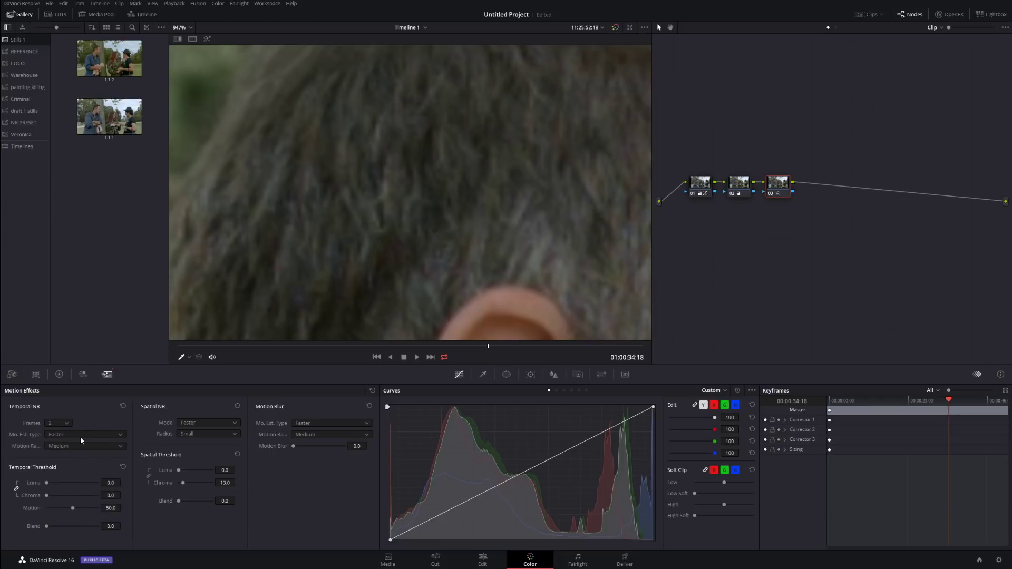
click(80, 434)
click(68, 454)
click(68, 446)
click(72, 464)
drag(110, 483, 142, 483)
mouse_move(478, 351)
mouse_down()
mouse_move(490, 345)
mouse_move(480, 349)
mouse_up()
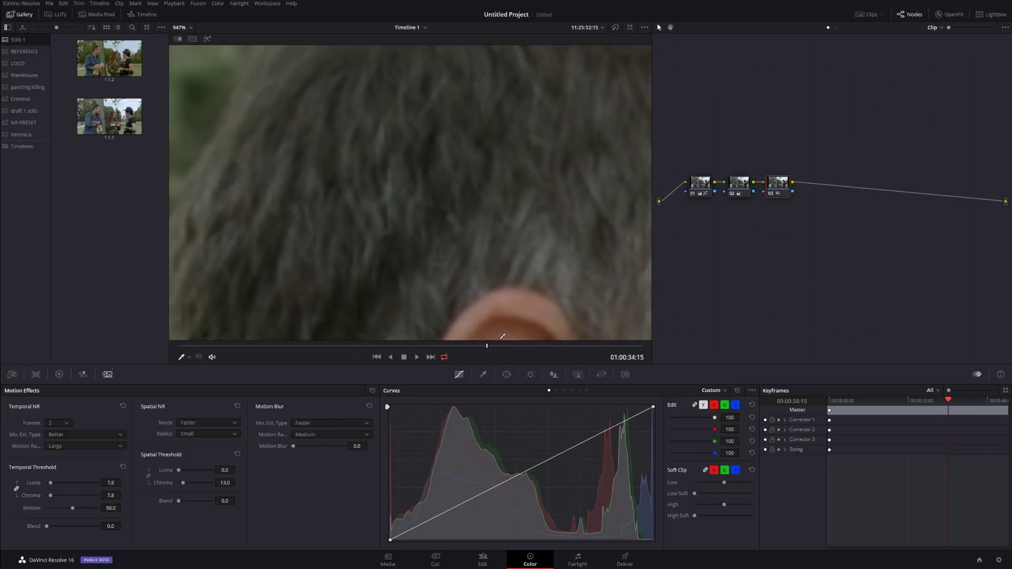
key(alt+s)
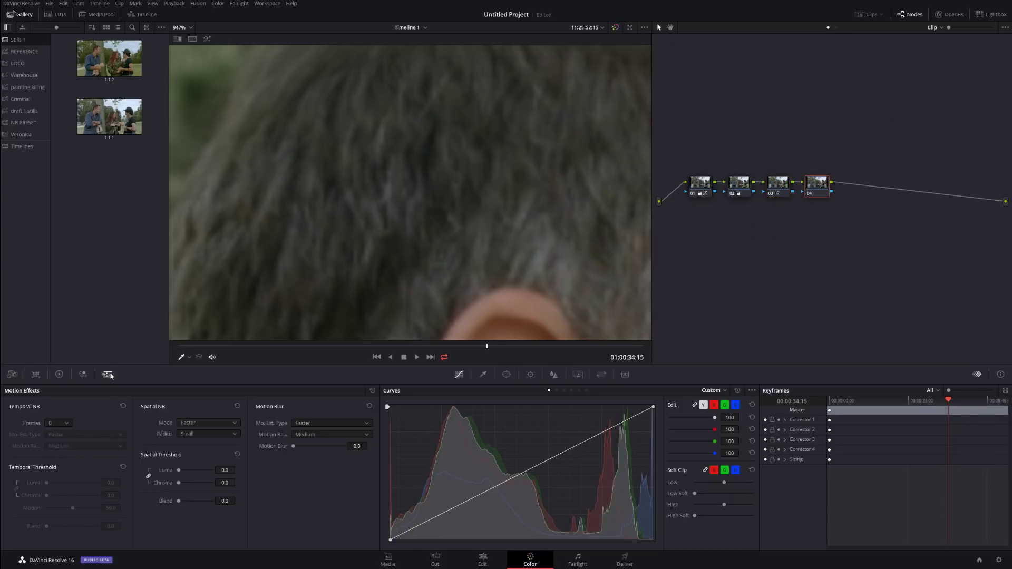
Show node 04's color wheels and contrast/saturation adjustments, comparing nearby frames.
click(59, 375)
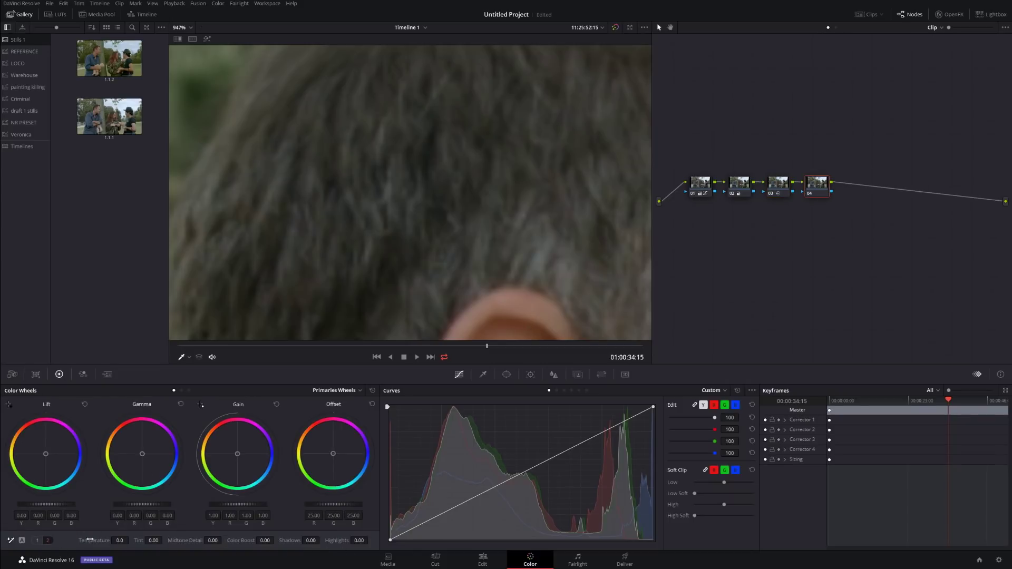
click(37, 540)
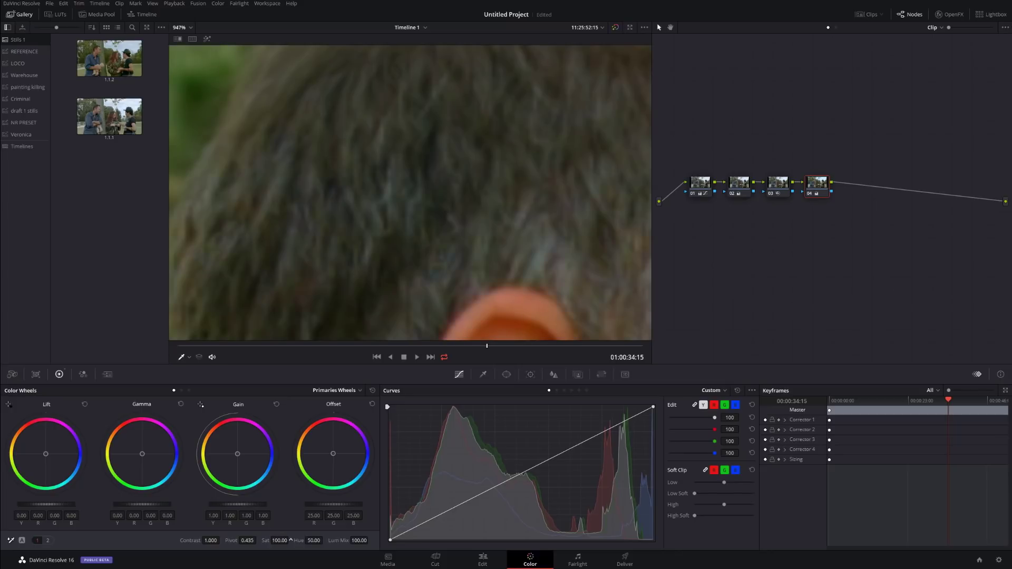
drag(487, 345, 487, 347)
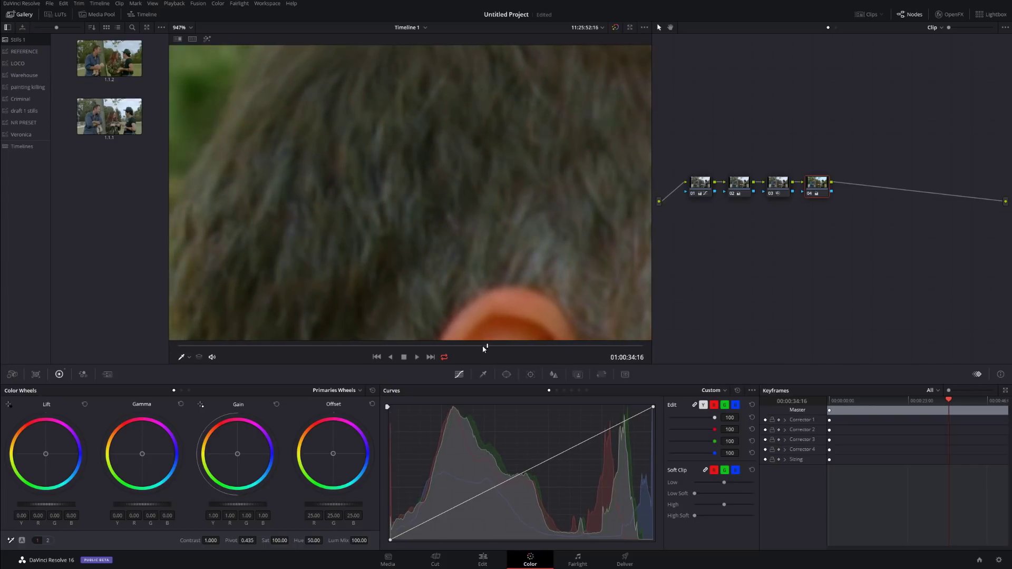
drag(483, 347, 481, 346)
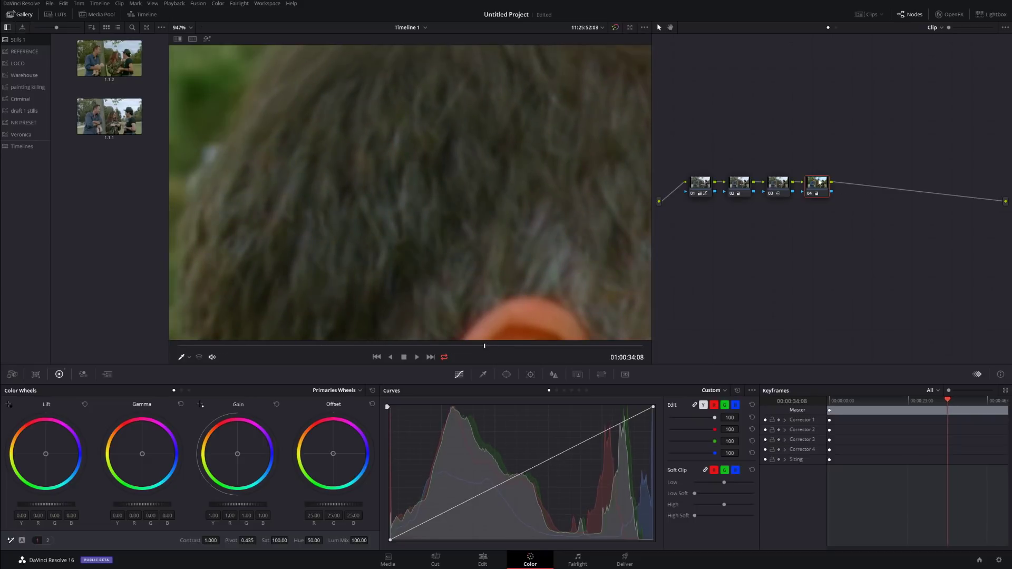
Replace node 04 with a fresh serial node at Color Boost 82.50, then fit the frame.
key(Delete)
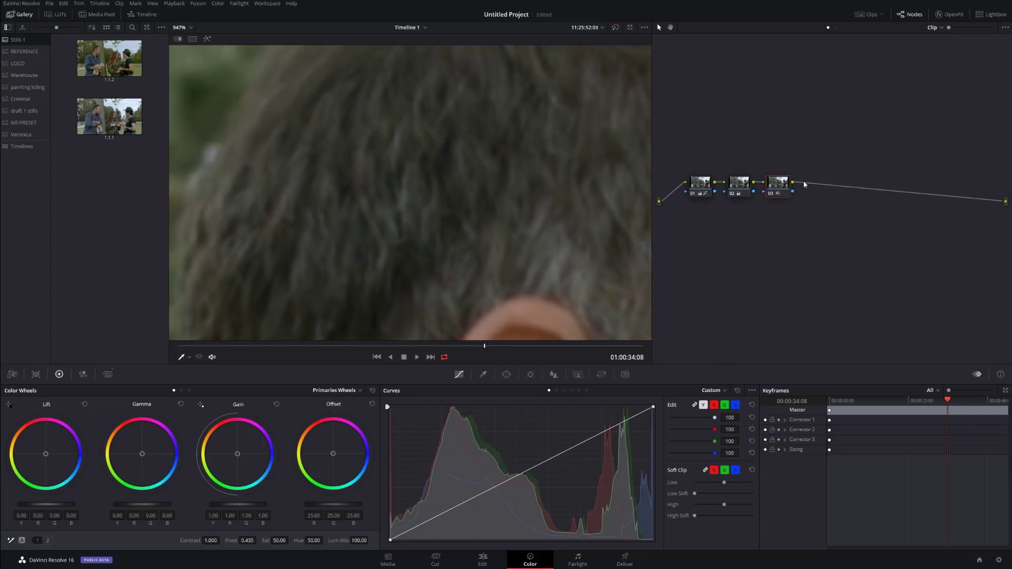
key(alt+s)
click(48, 540)
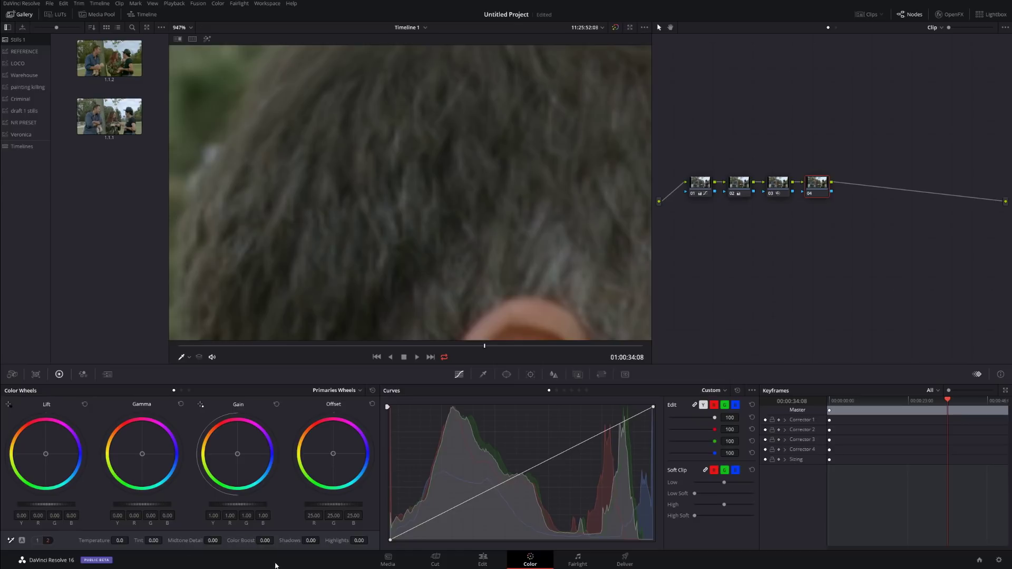
drag(264, 541, 274, 541)
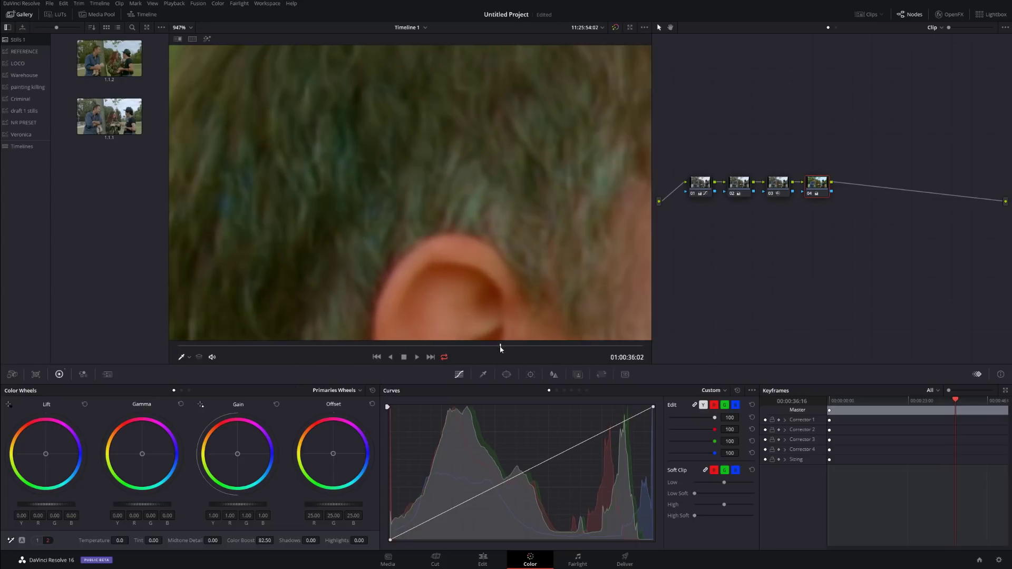
drag(500, 348, 481, 348)
key(shift+z)
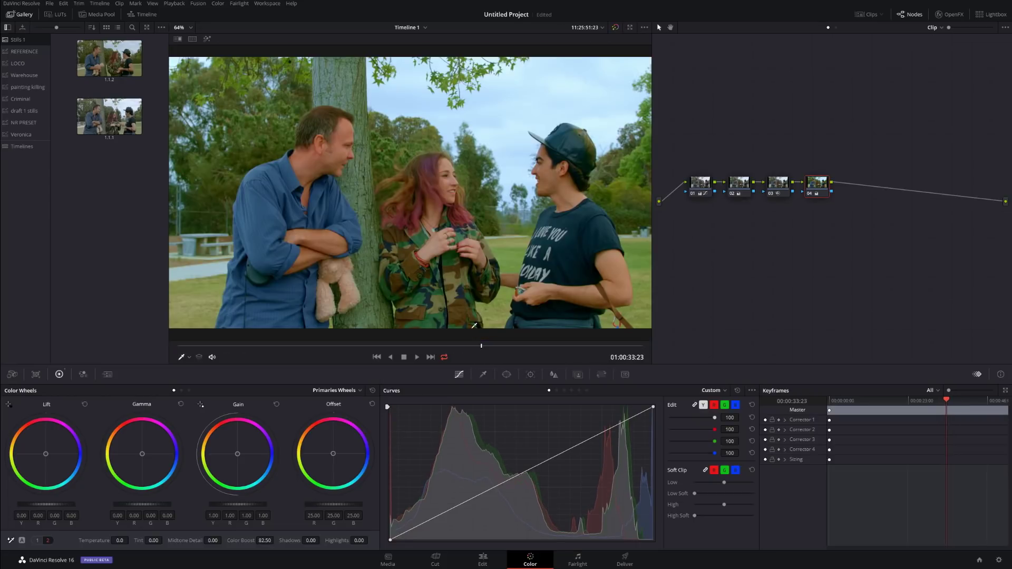